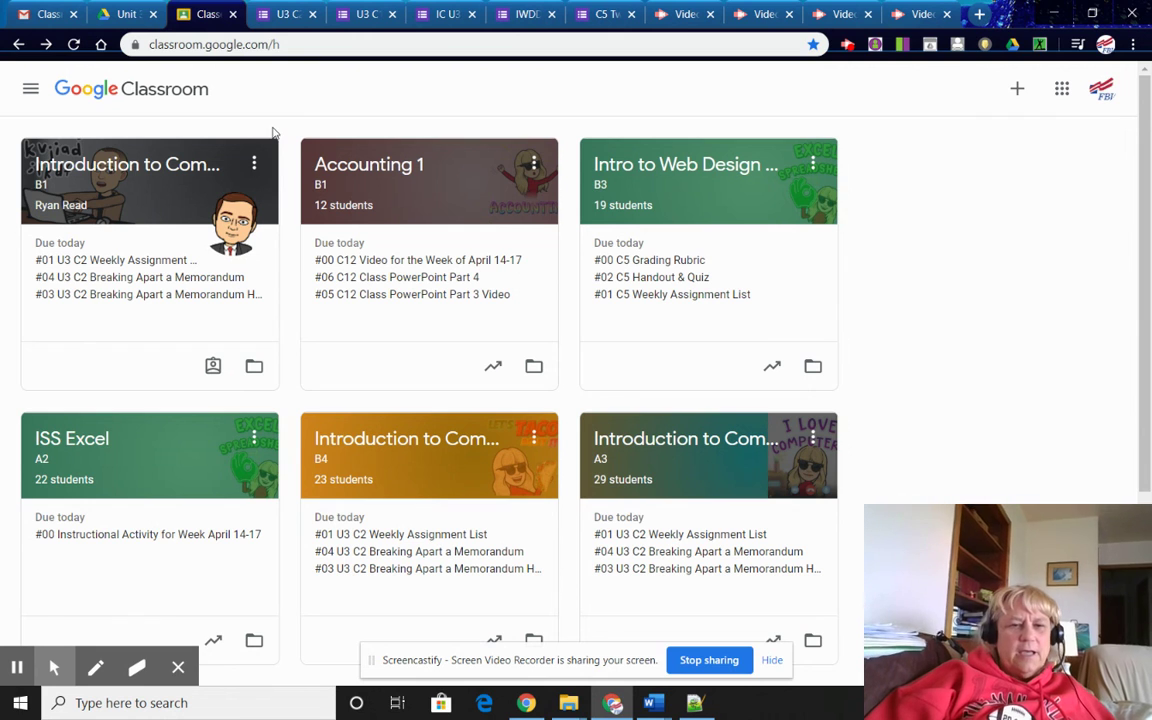
Open the #03 U2 C1 Digital Worksheet assignment from the Introduction to Computers Classwork list
left_click_drag(226, 152, 95, 170)
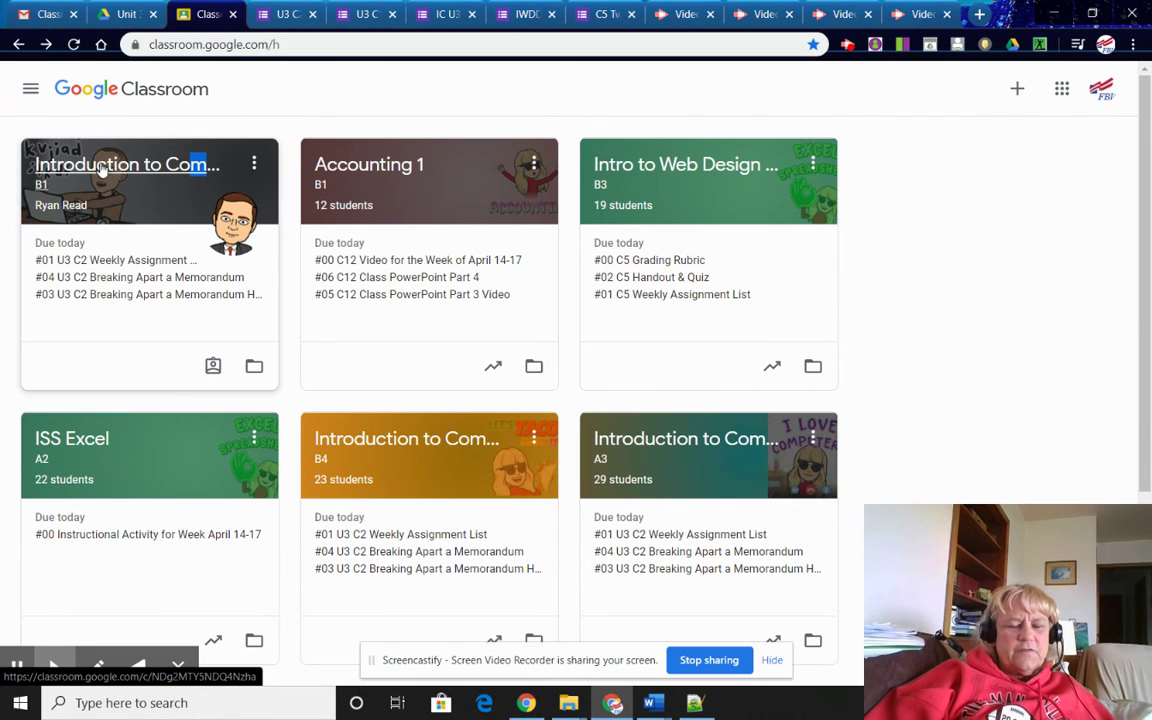
left_click(100, 166)
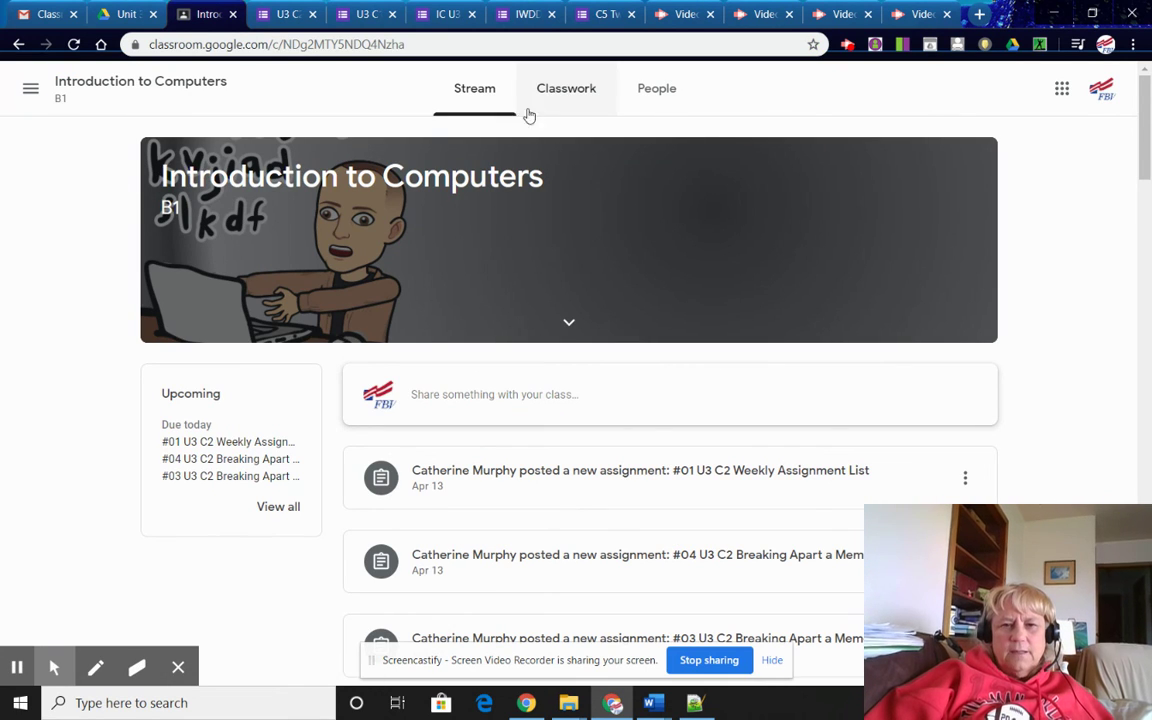
left_click(567, 91)
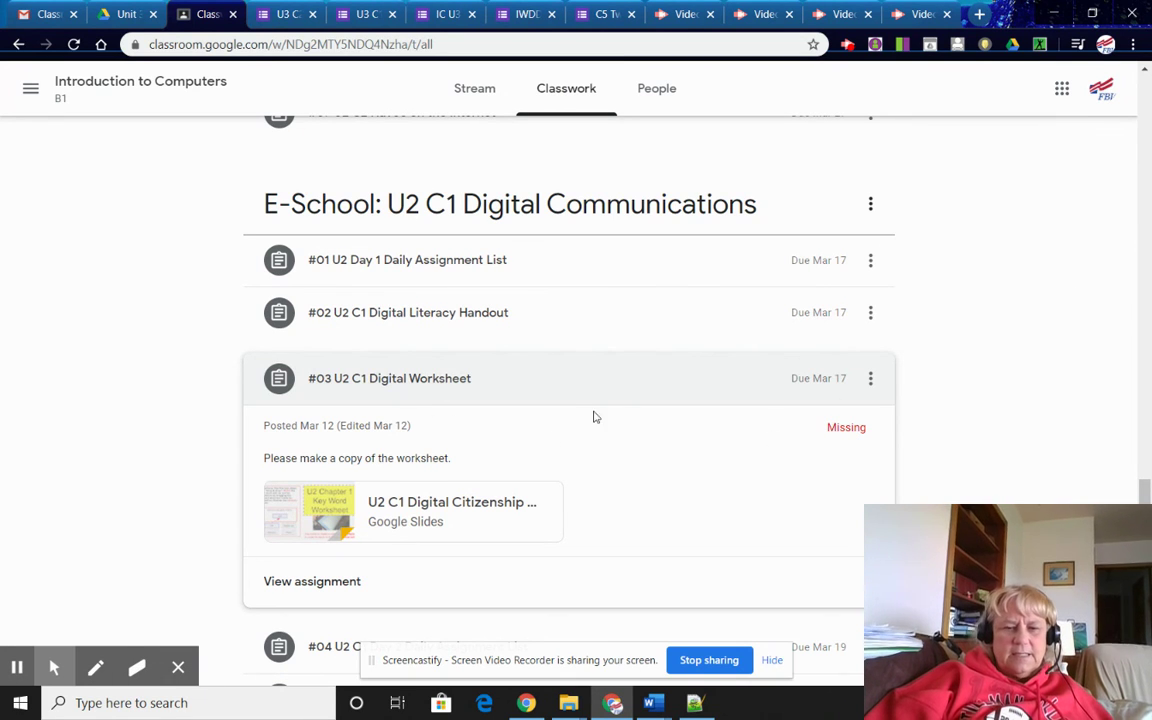
left_click(317, 586)
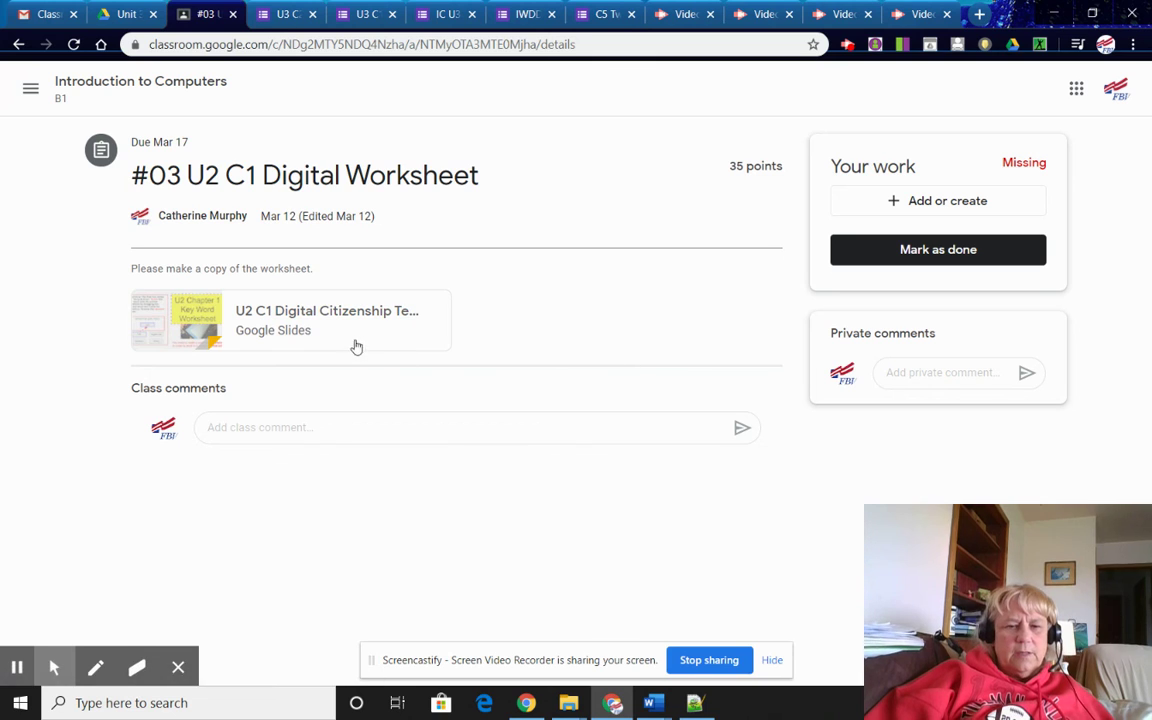
Open the attached Digital Citizenship Template and make a copy of the entire presentation
left_click(304, 320)
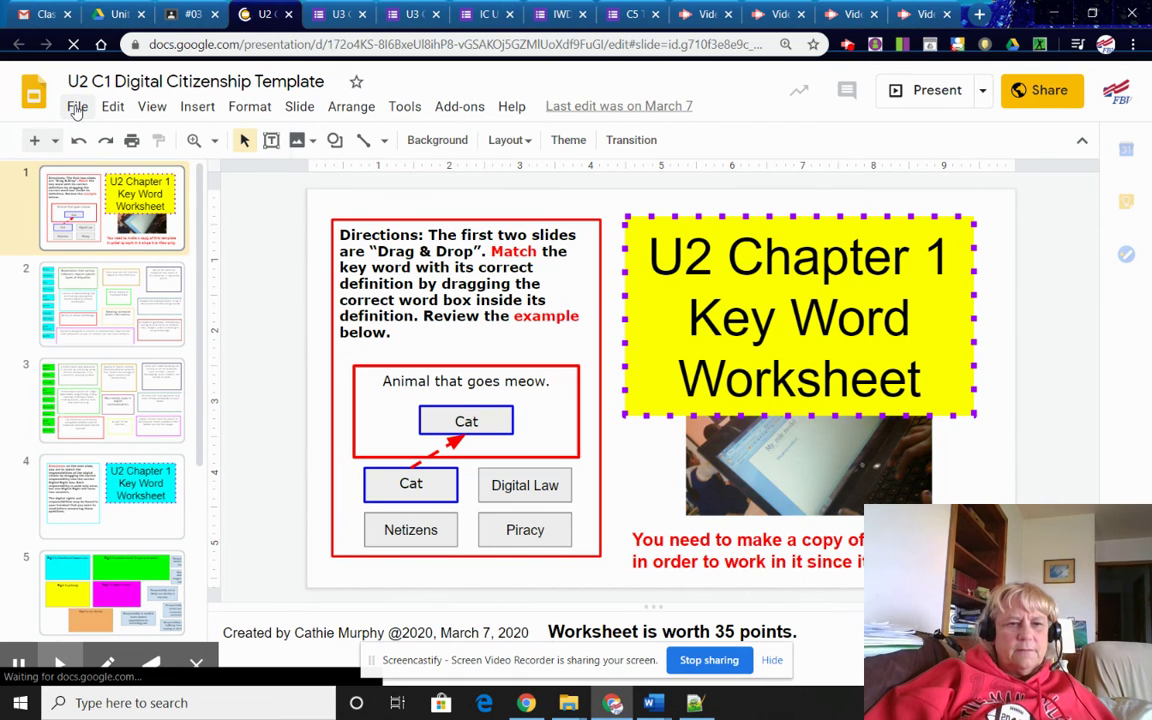
left_click(76, 107)
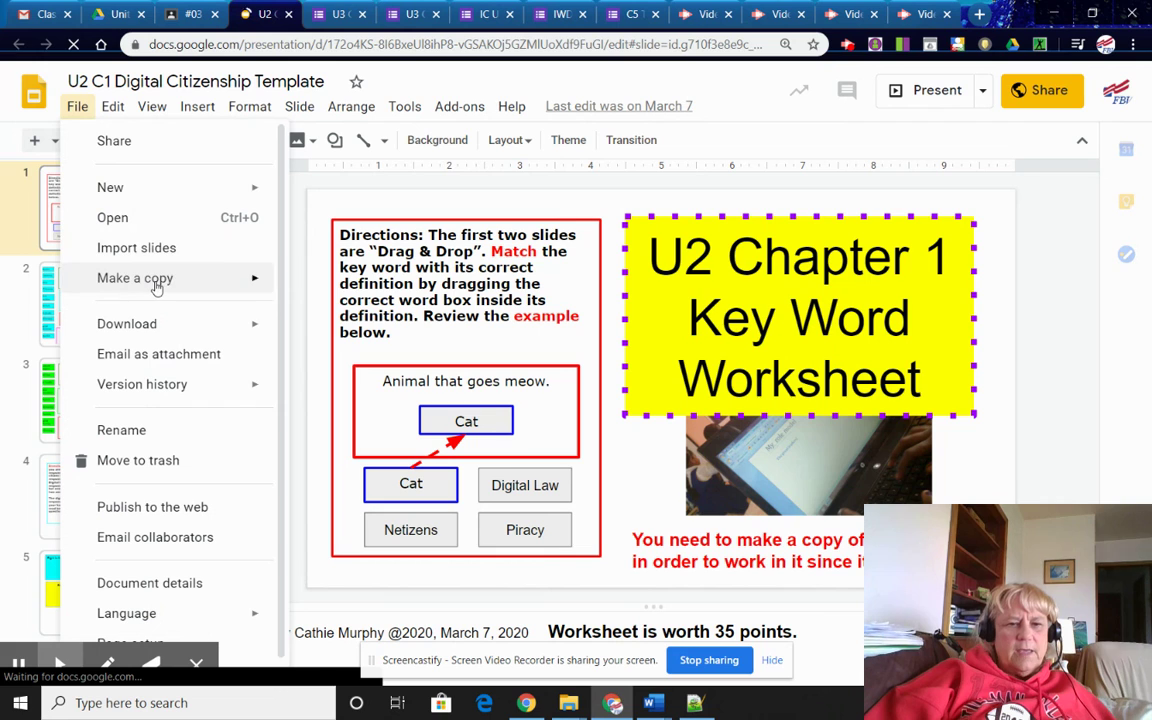
mouse_move(155, 283)
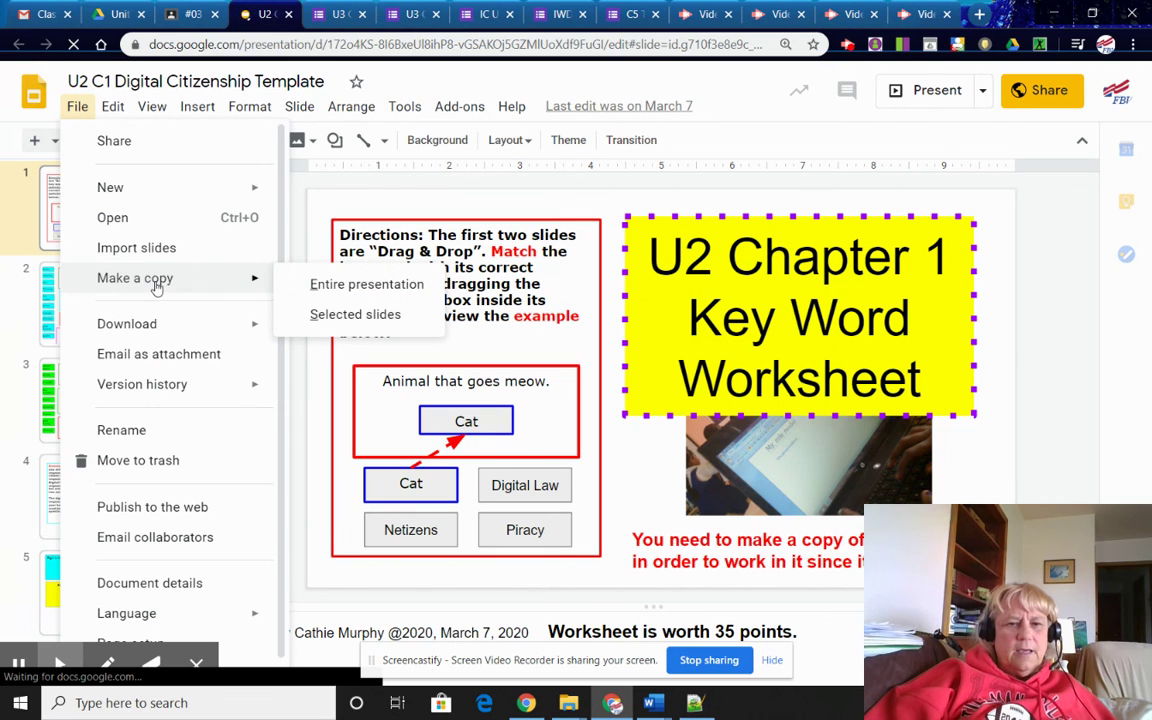
left_click(363, 285)
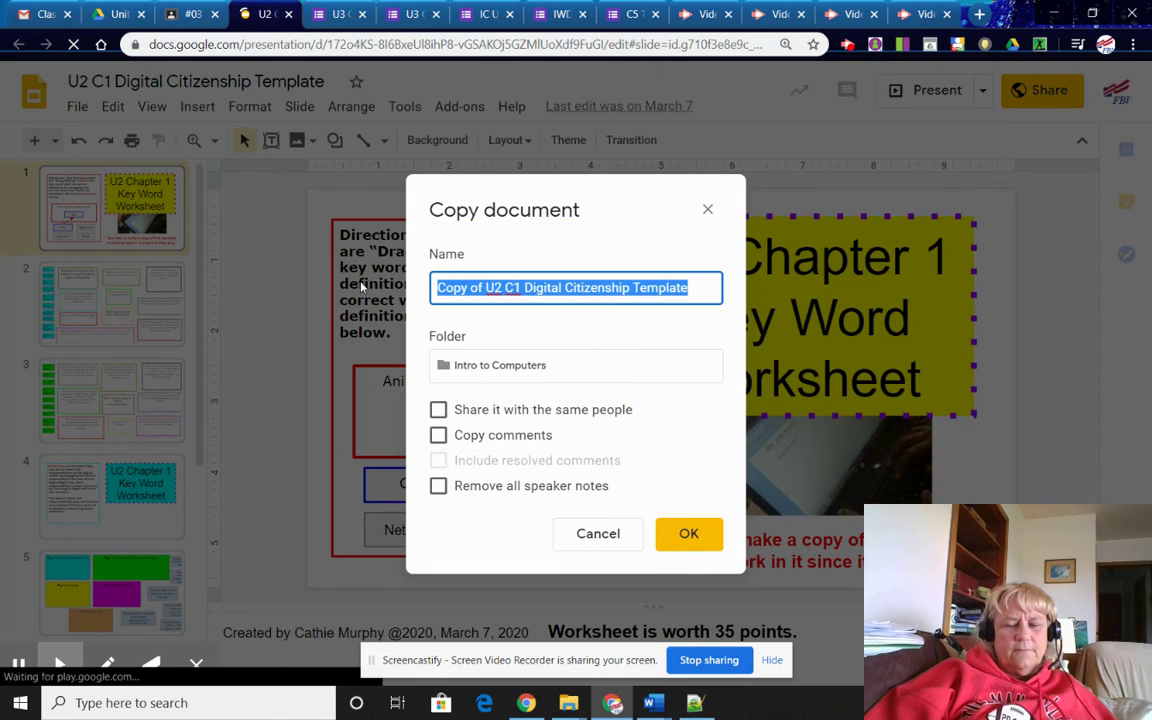
Replace 'Copy of' in the copy's name with the student's surname and confirm the copy
left_click(436, 288)
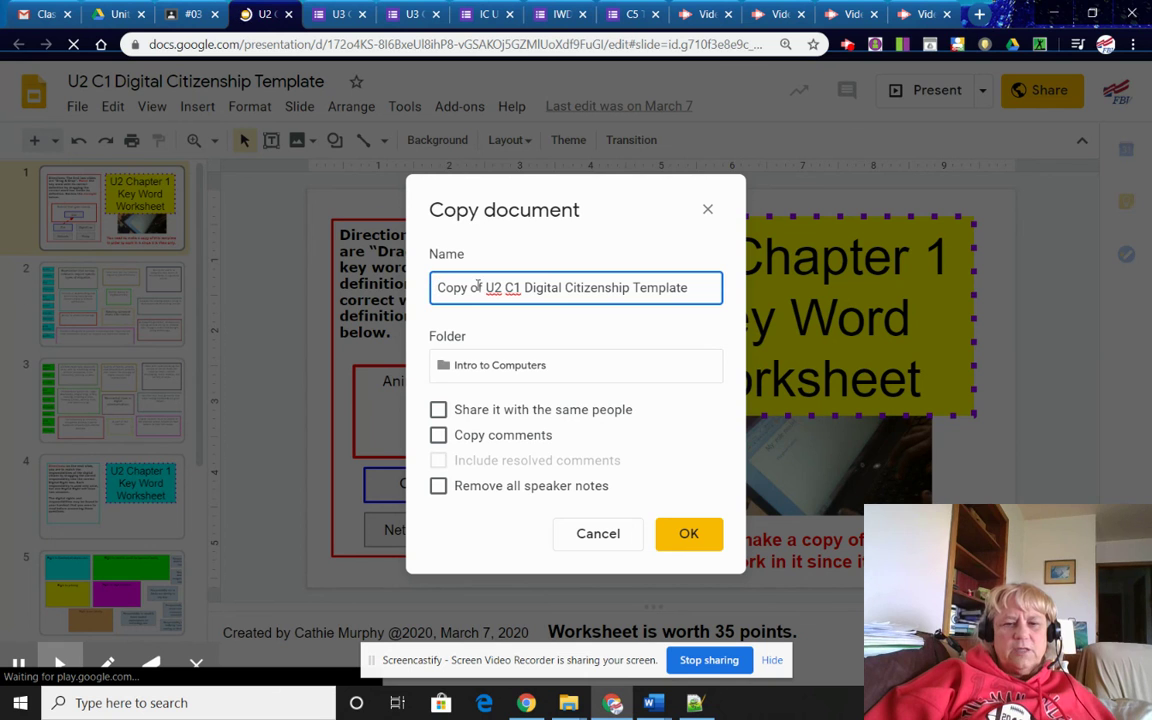
left_click_drag(484, 288, 424, 290)
type("Murphy")
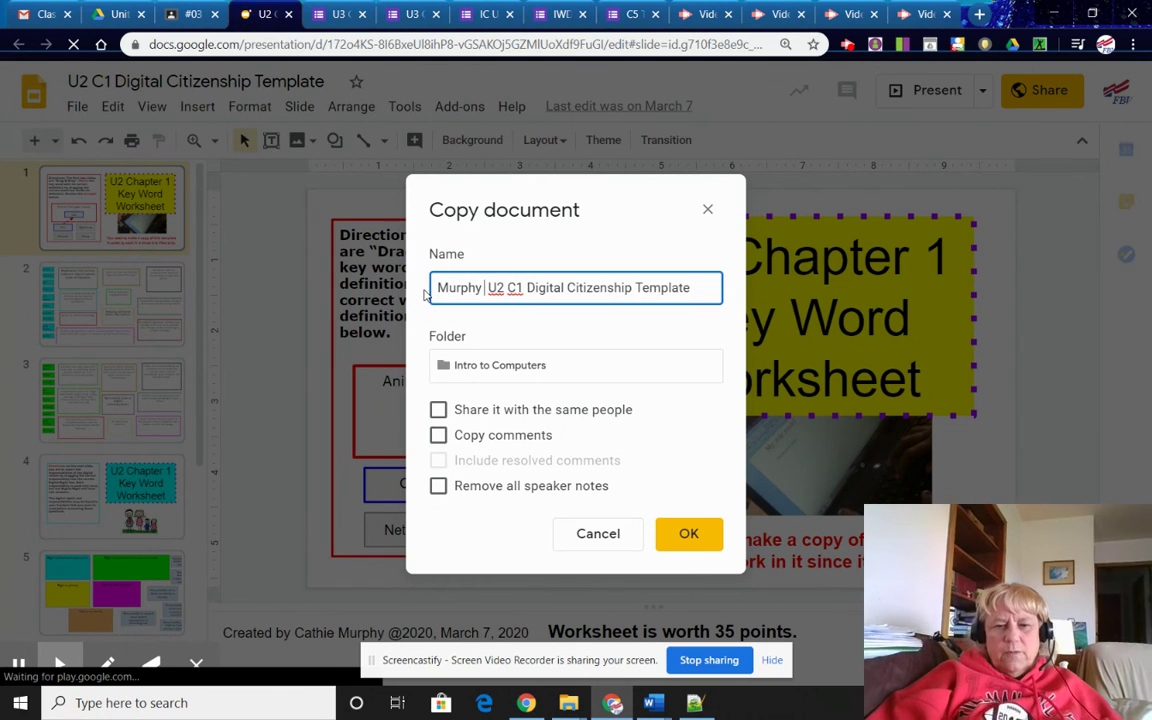
key("BackSpace")
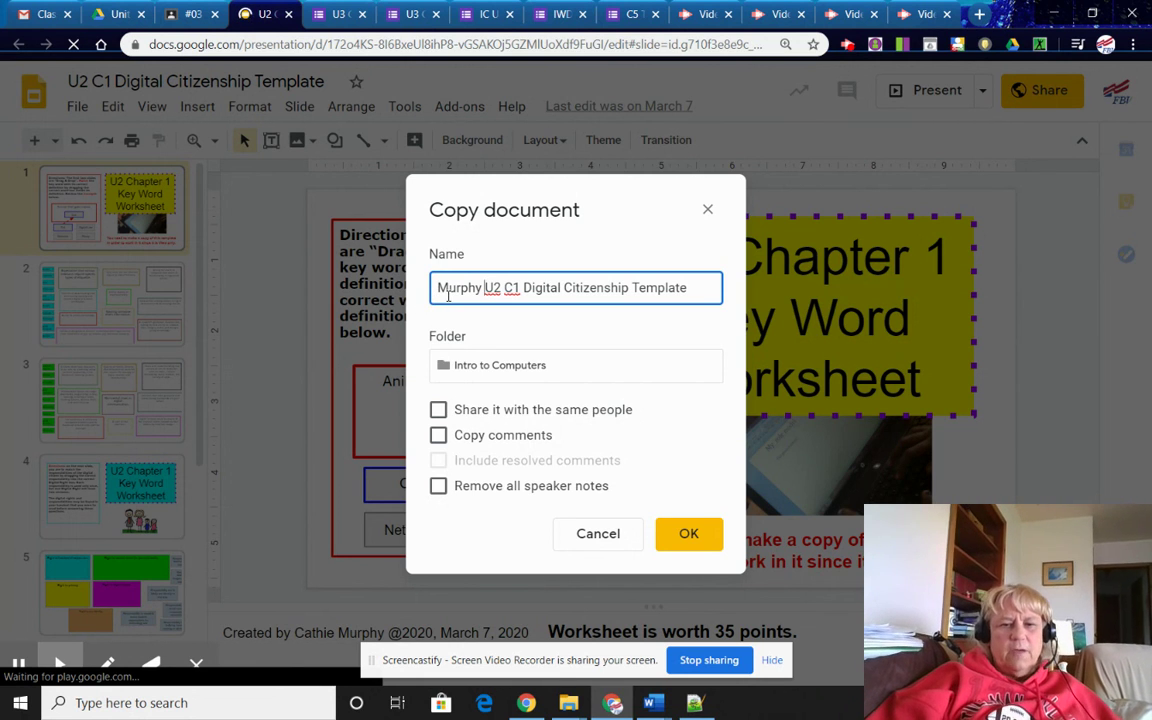
left_click(689, 535)
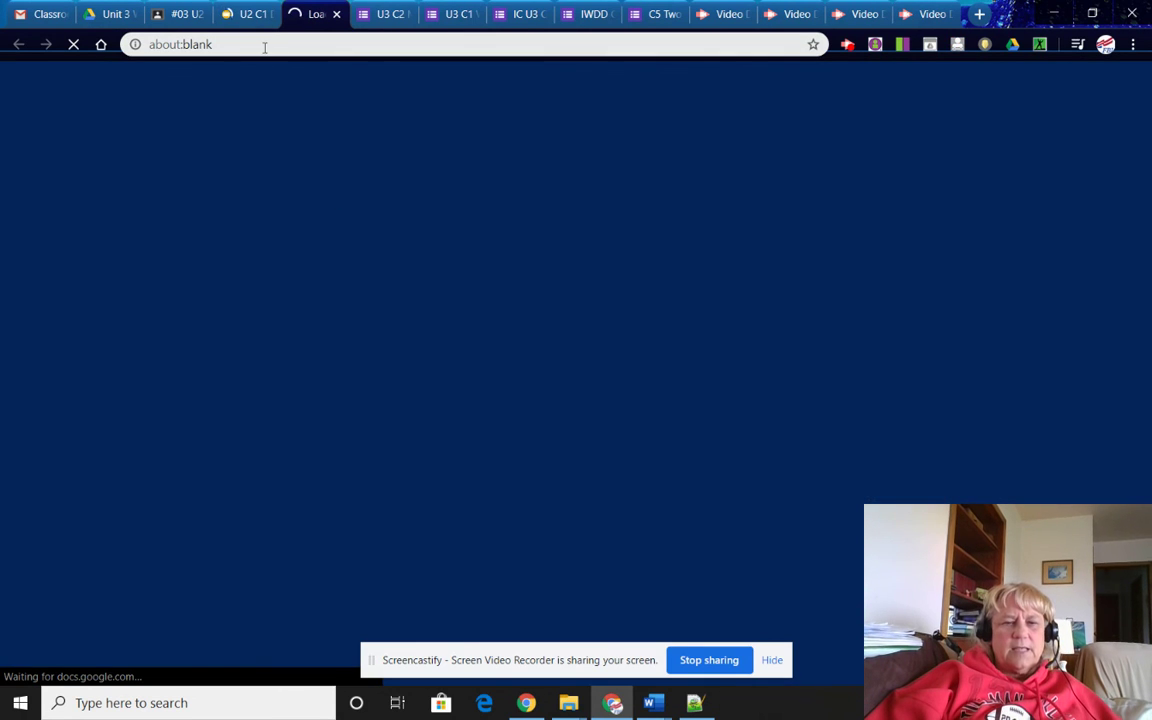
Close the original template tab and review slides 1–3 of the renamed copy
left_click(252, 13)
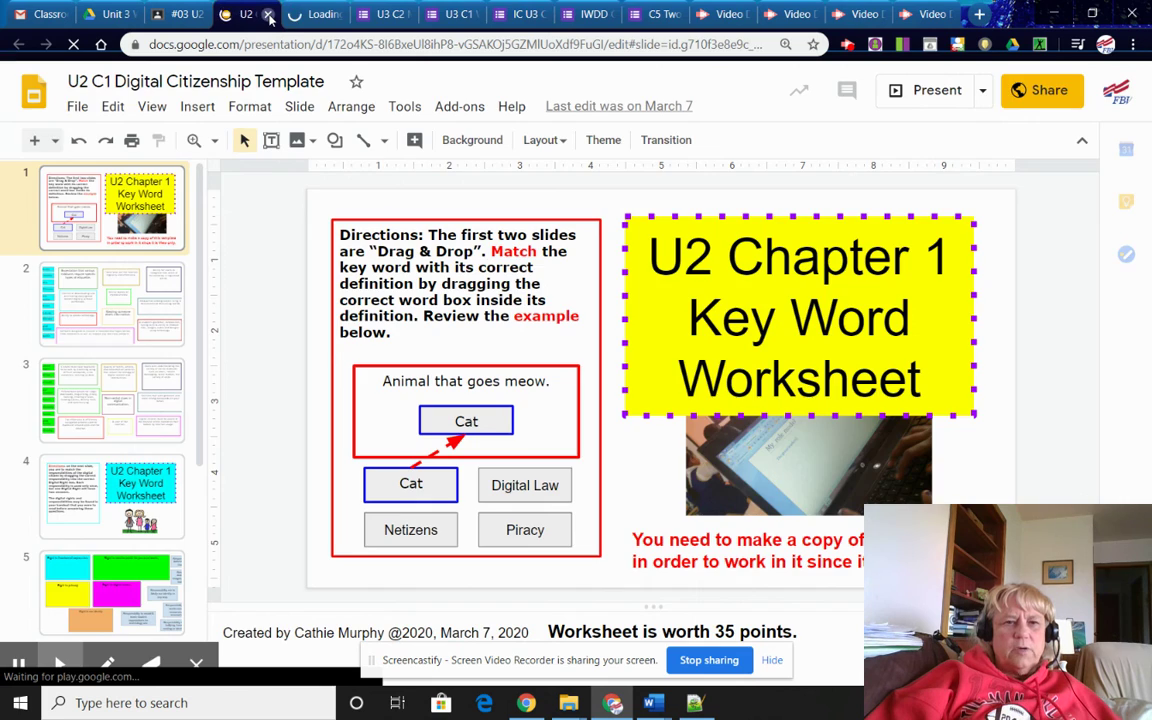
left_click(267, 14)
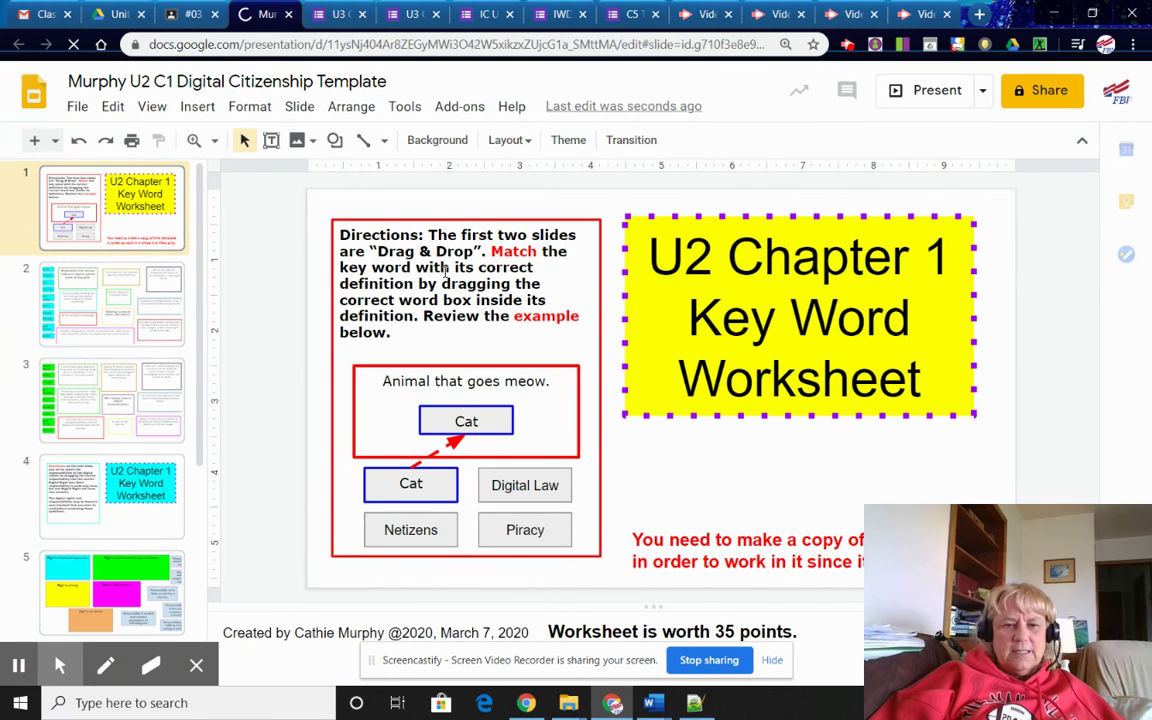
left_click(133, 286)
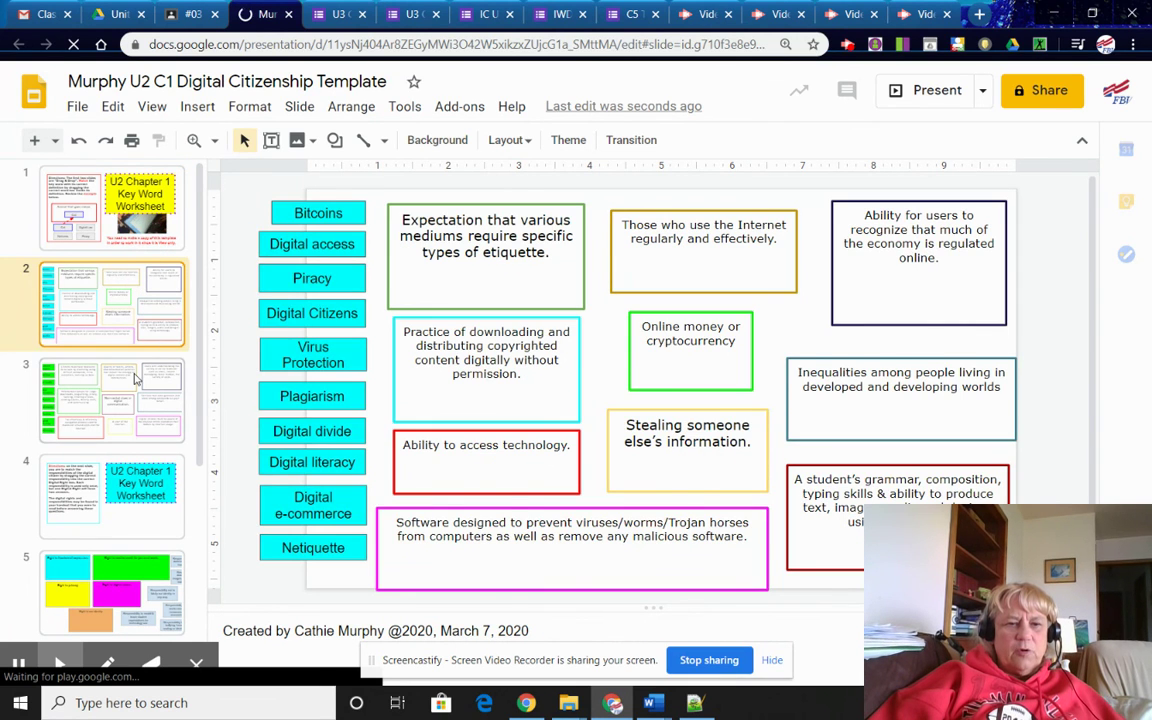
left_click(130, 372)
left_click(126, 207)
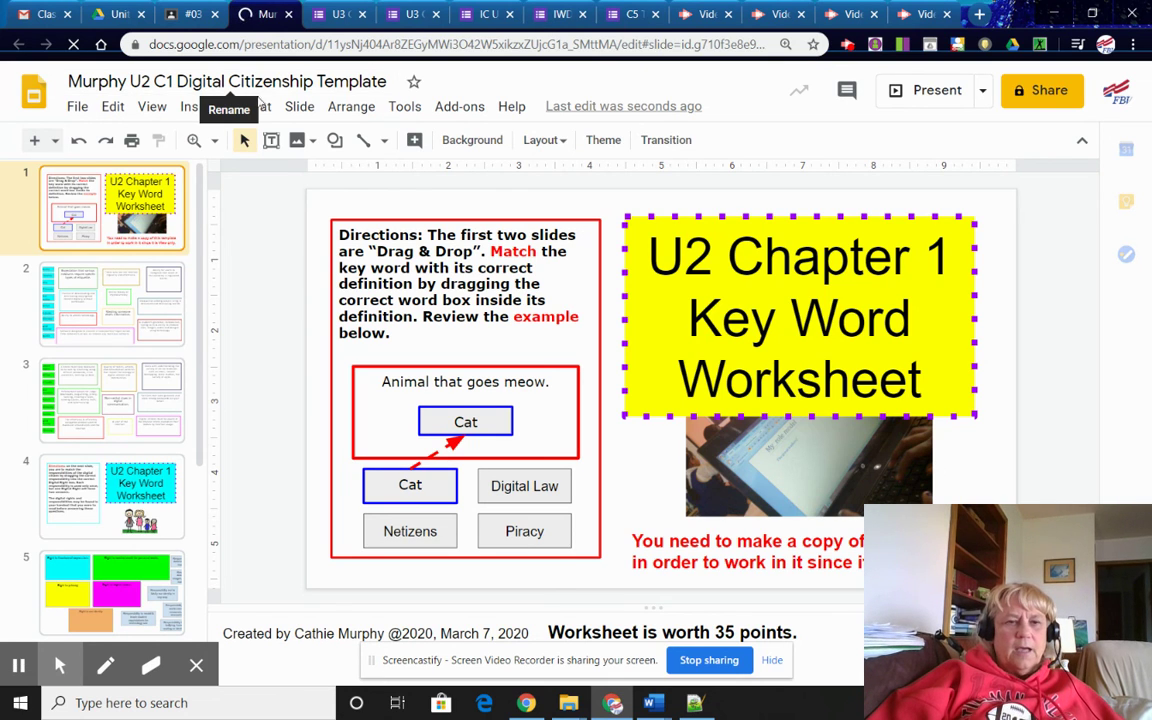
Attach the renamed Digital Citizenship Slides copy from Google Drive to the #03 assignment and open it
left_click(192, 15)
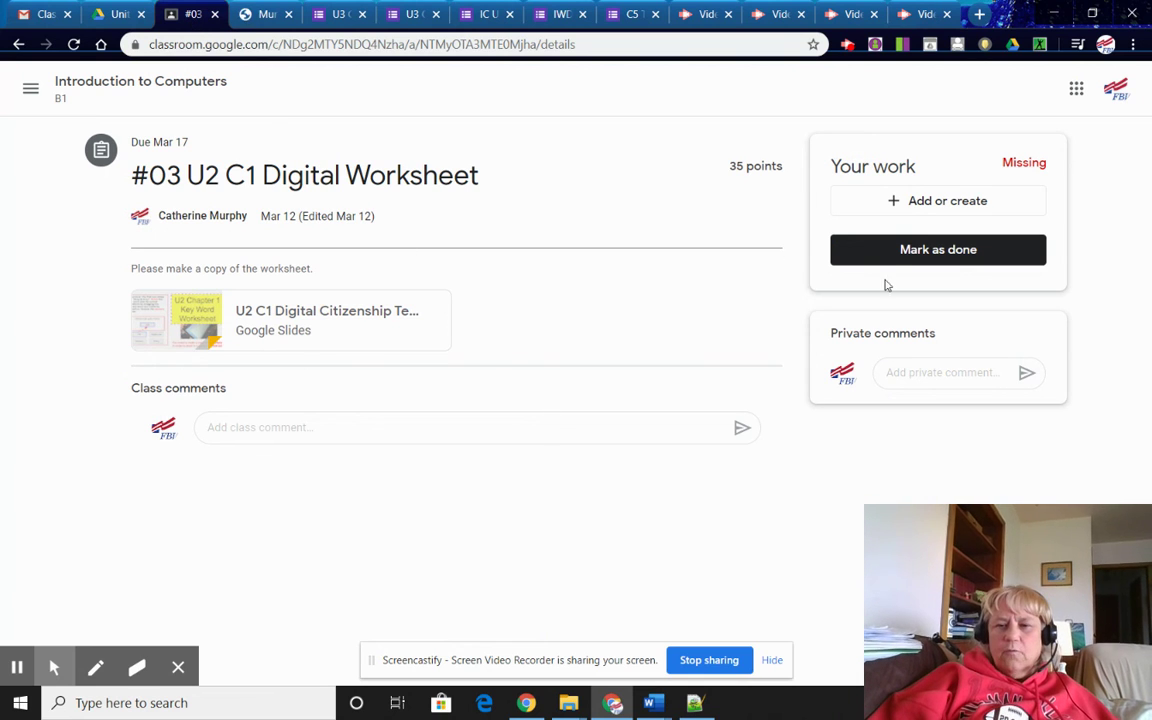
left_click(893, 201)
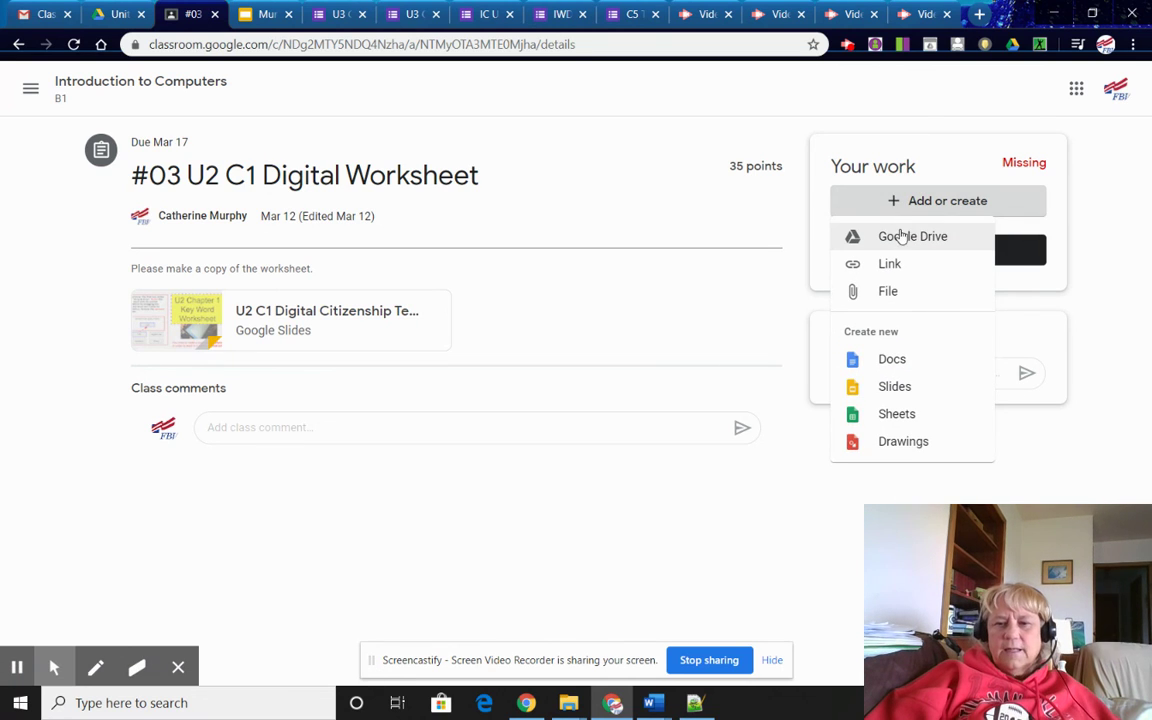
left_click(903, 237)
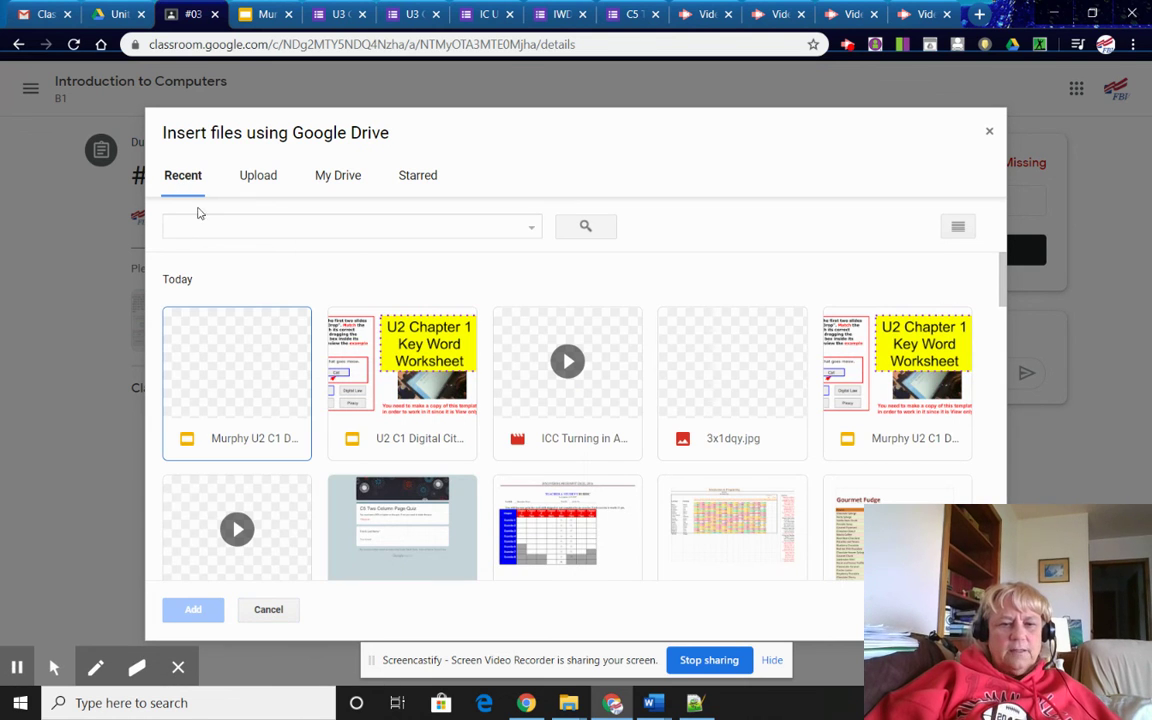
left_click(248, 451)
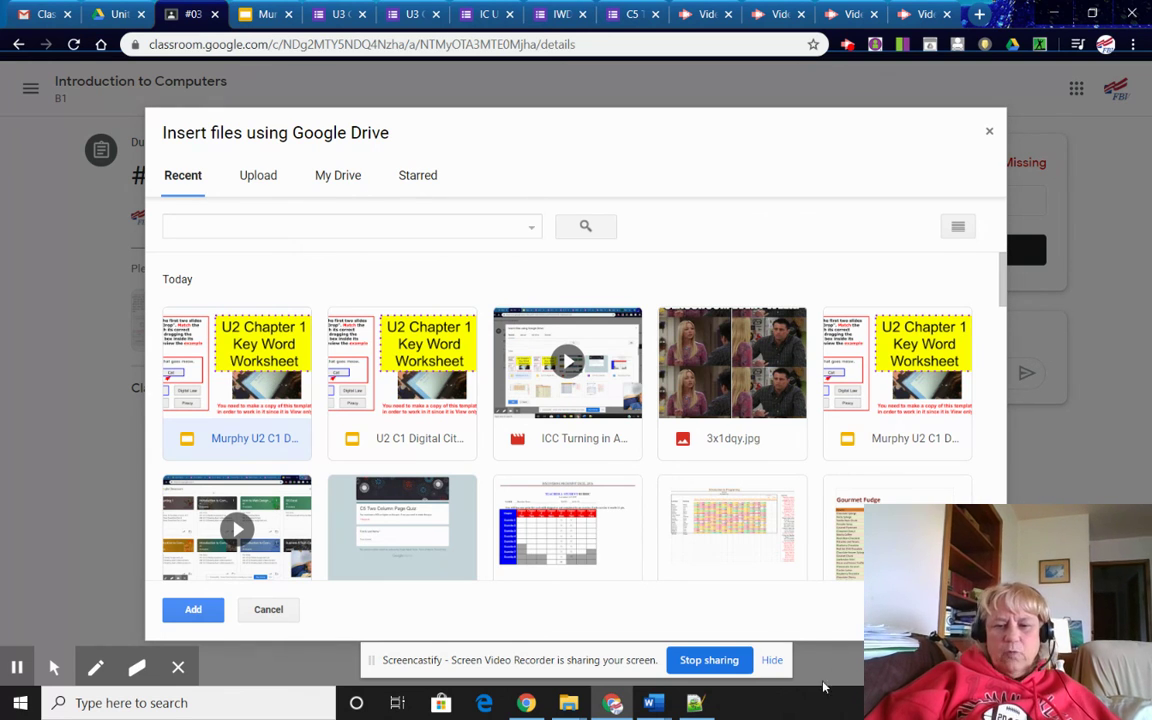
left_click(190, 612)
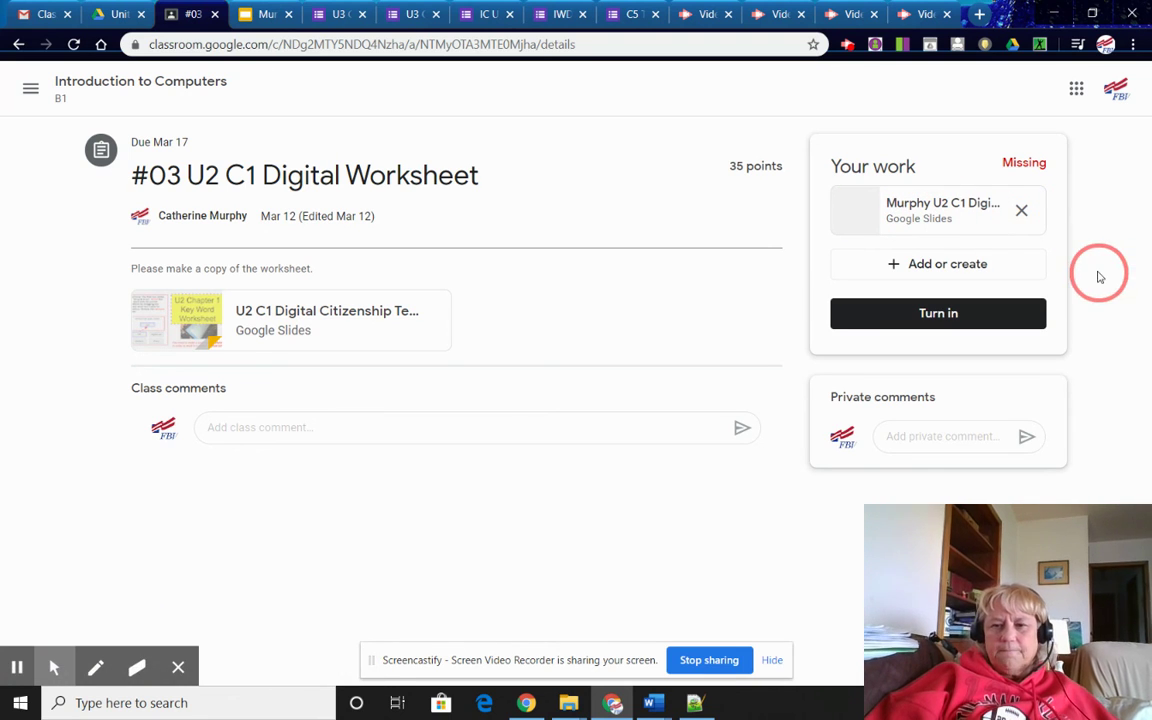
left_click(905, 207)
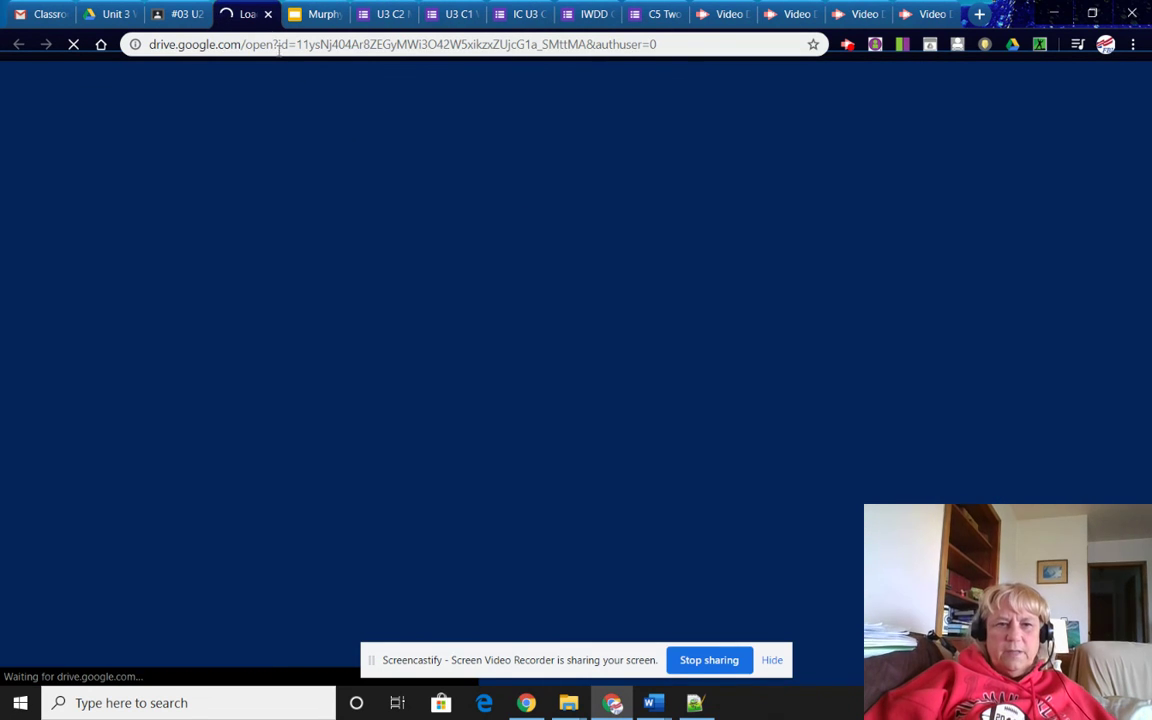
Close the Slides tab, turn in the assignment, then unsubmit it
left_click(267, 14)
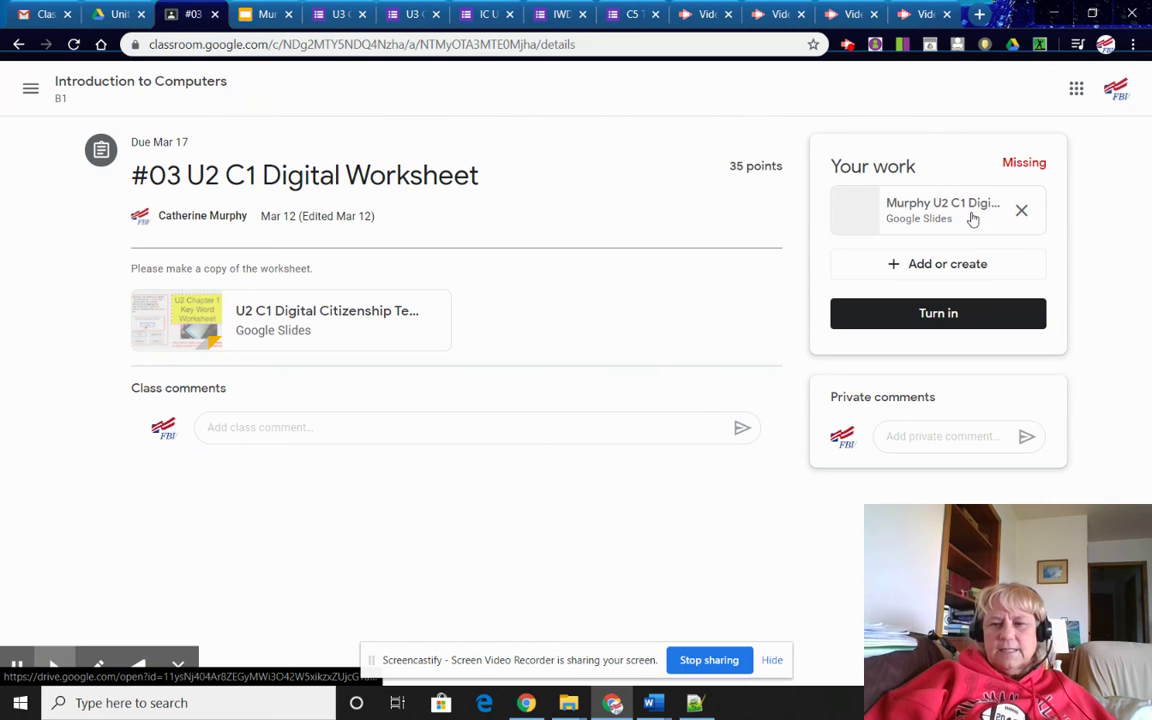
left_click(950, 316)
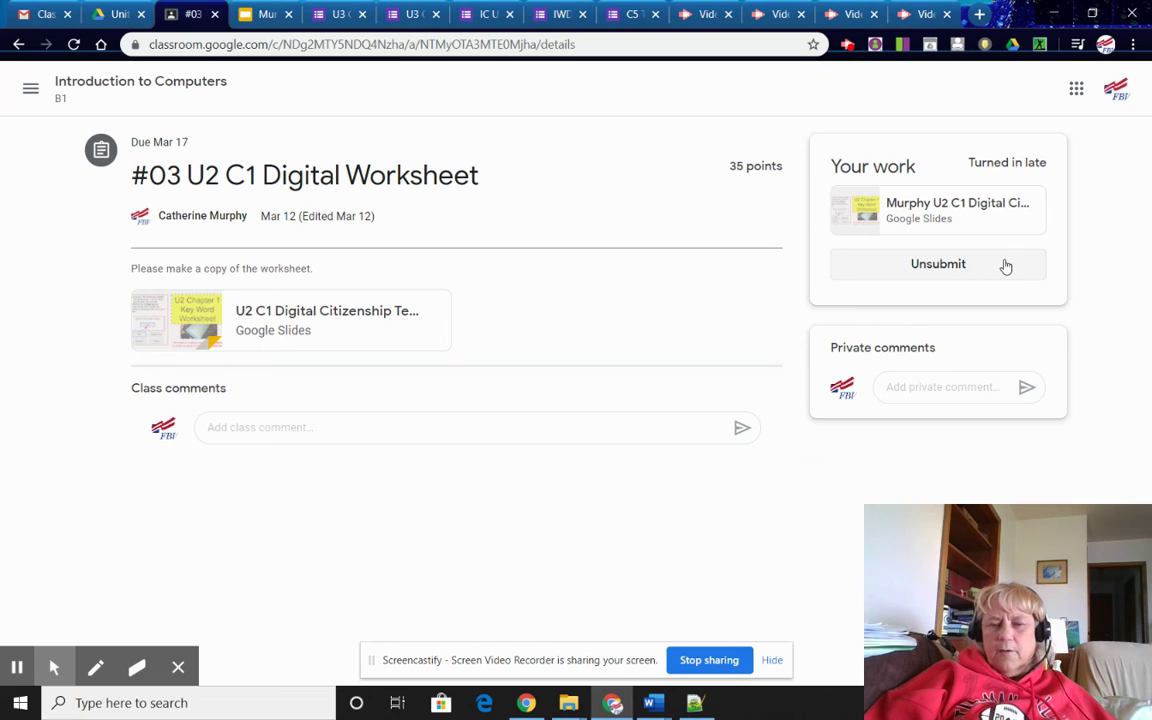
left_click(940, 265)
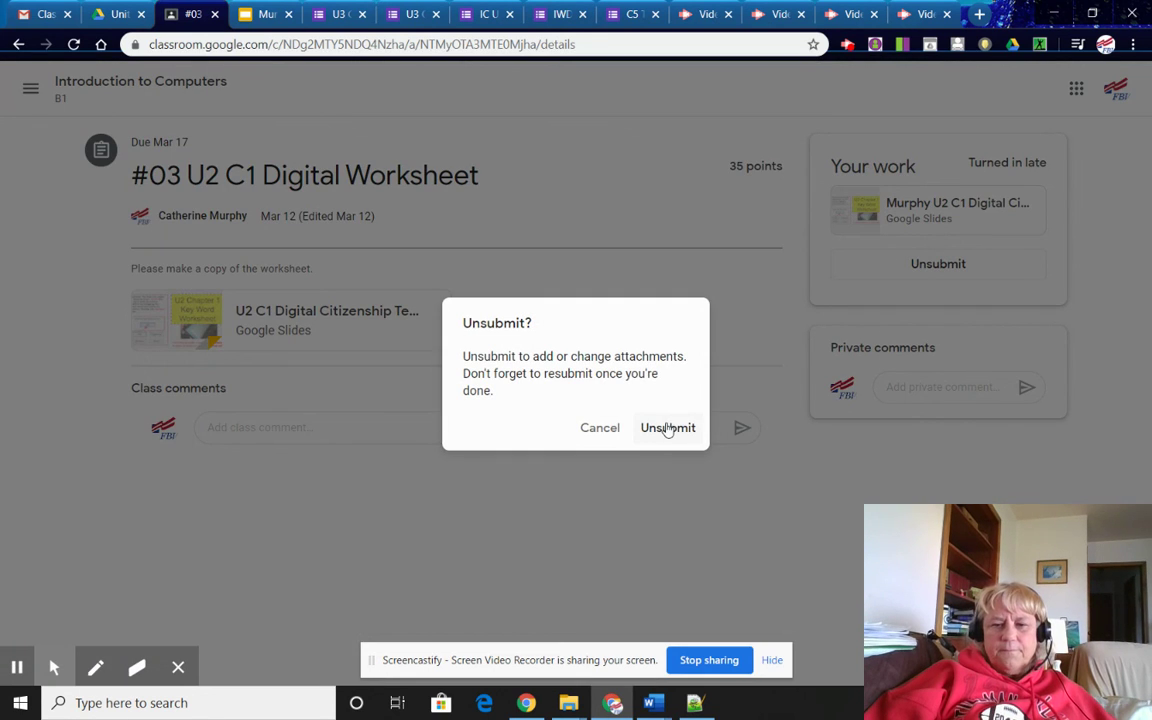
left_click(667, 428)
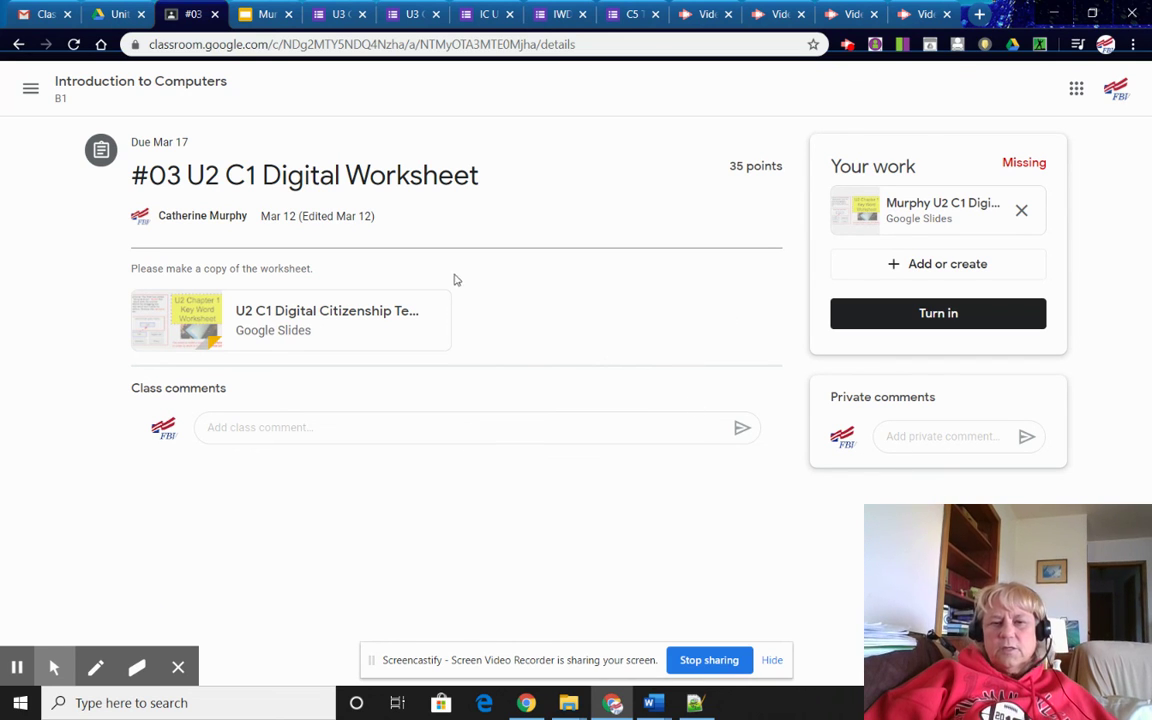
Choose to upload a file from the computer as a new attachment
left_click(897, 263)
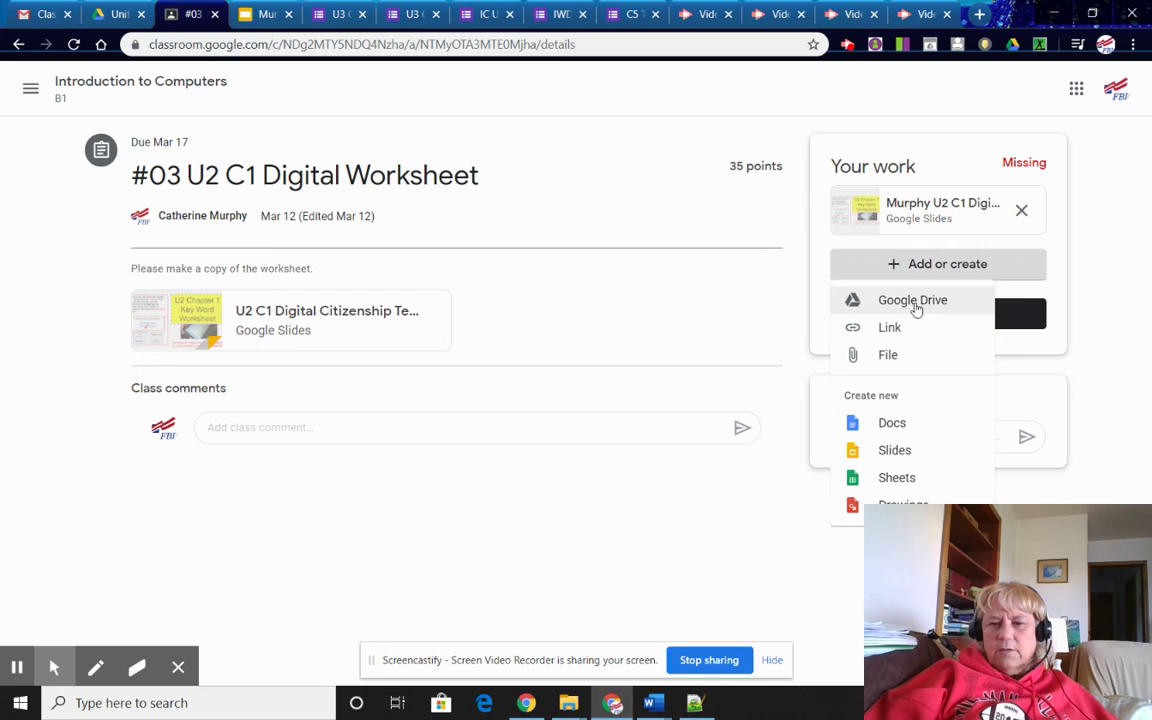
left_click(888, 356)
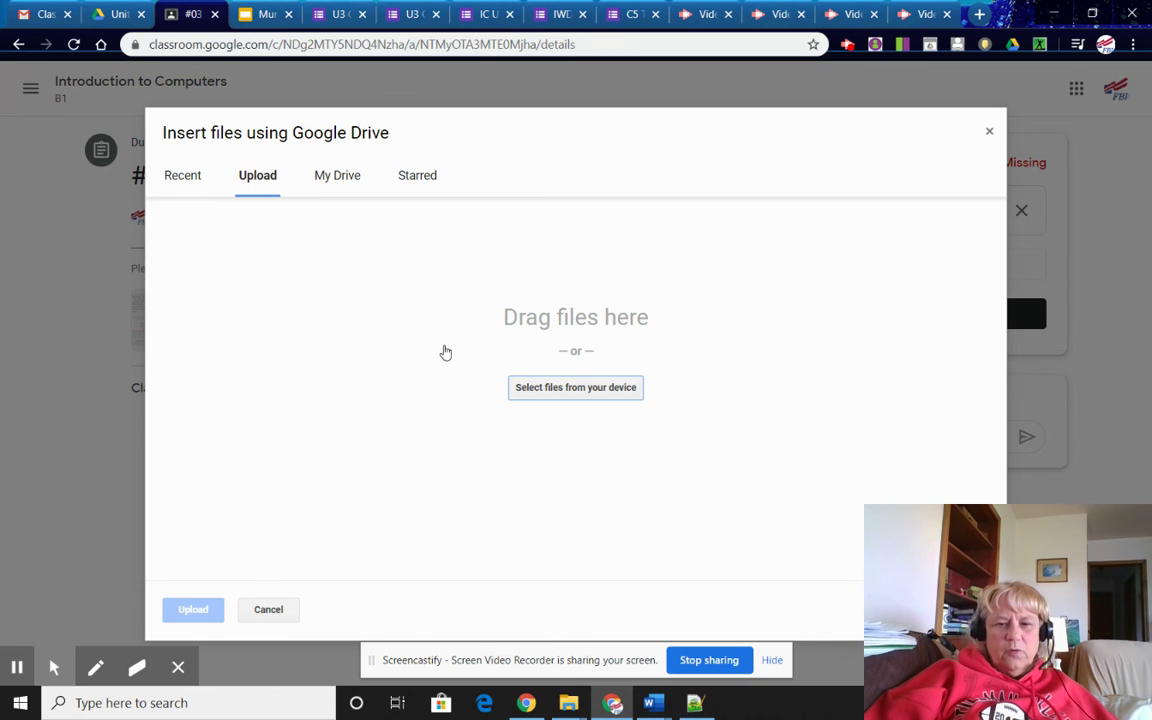
left_click(569, 394)
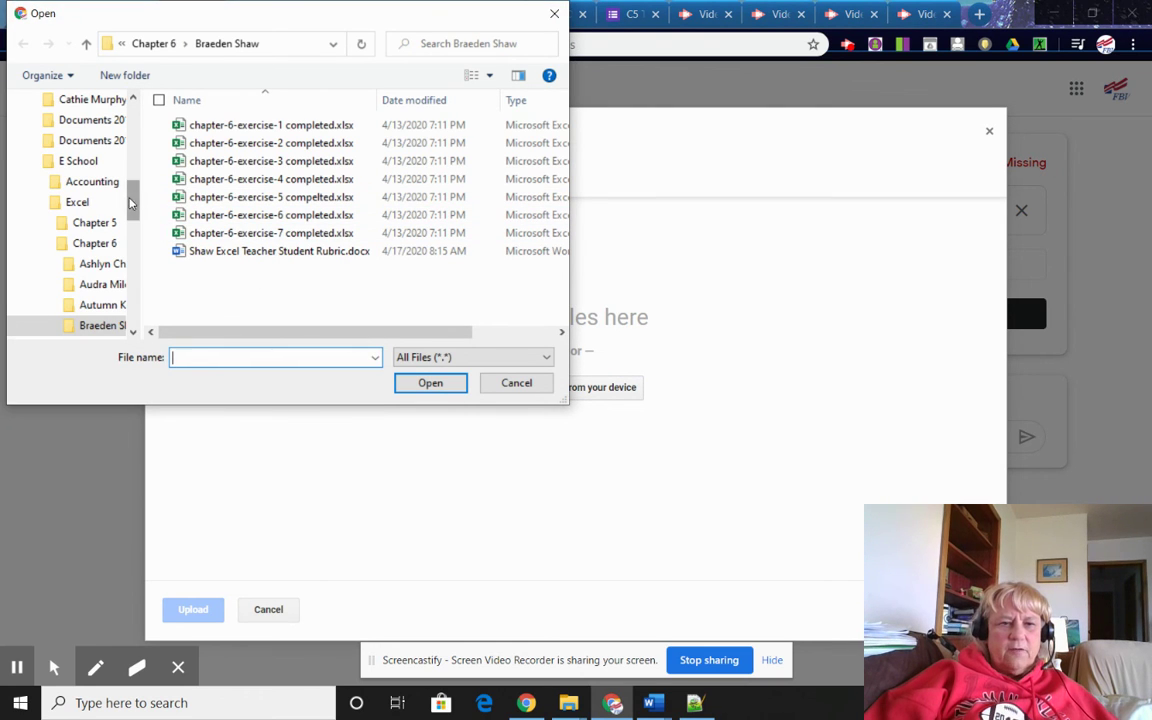
Upload U 3 C1 C2 Teacher Student Rubric.docx from Documents 2019-2020 > Intro to Computers > Unit 3 Microsoft Word
left_click_drag(130, 203, 130, 305)
left_click(100, 332)
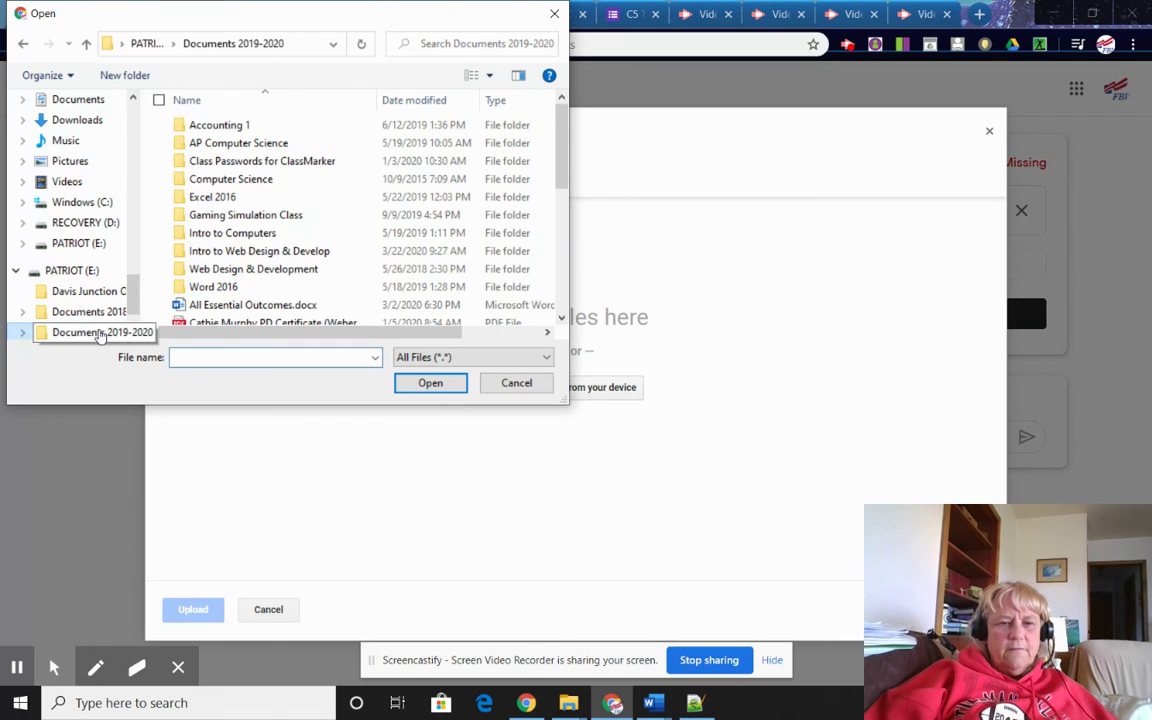
double_click(254, 236)
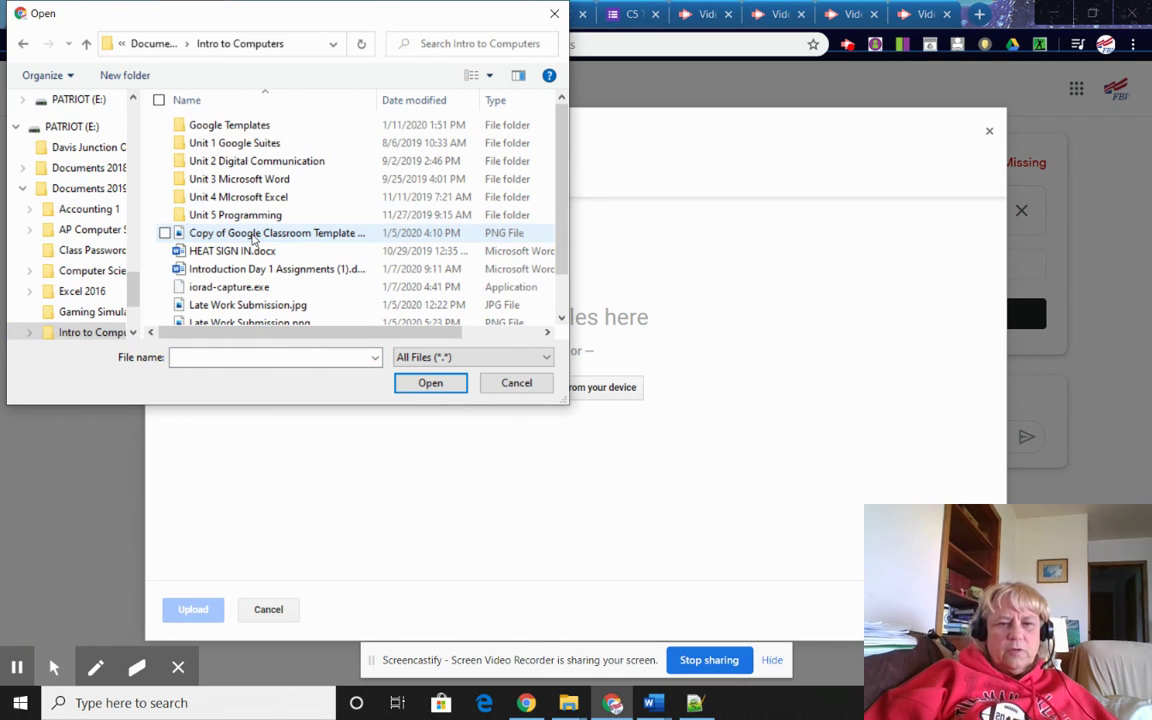
double_click(267, 179)
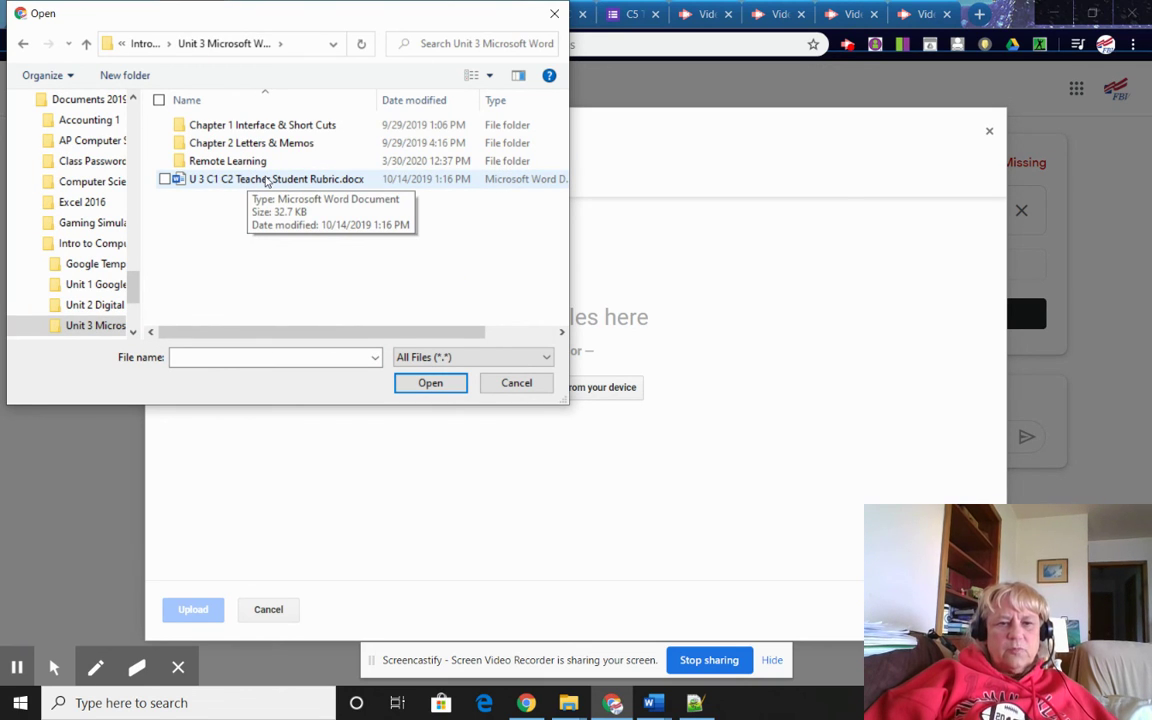
left_click(267, 181)
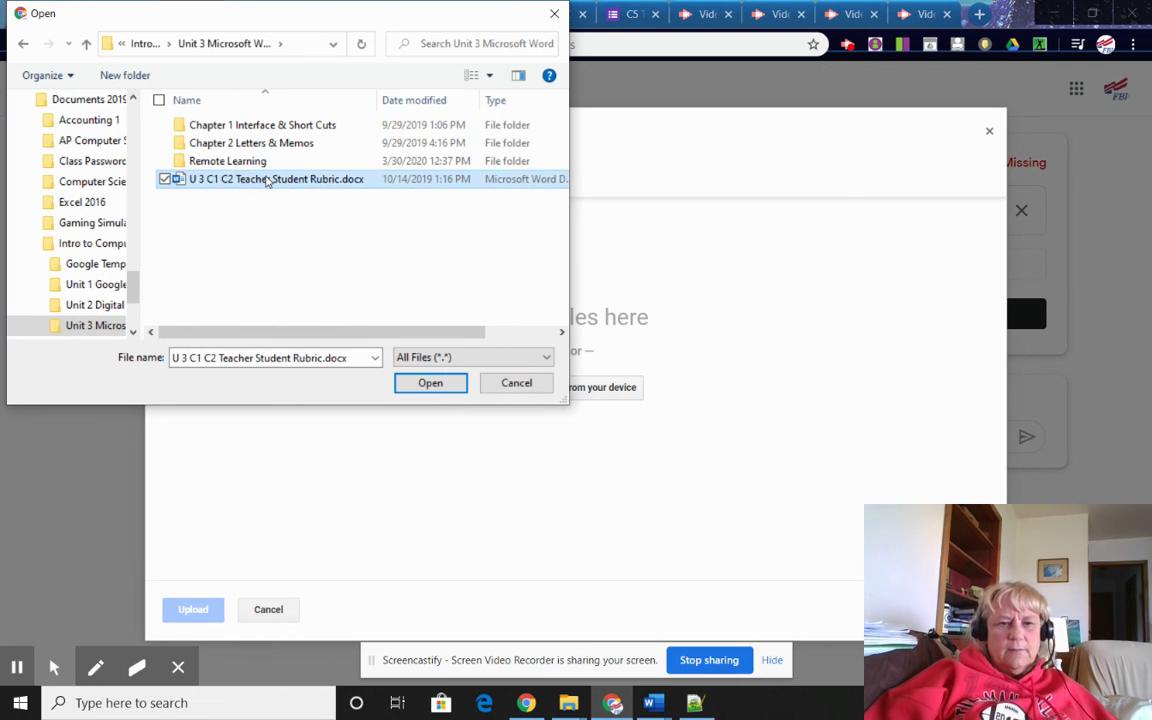
left_click(428, 384)
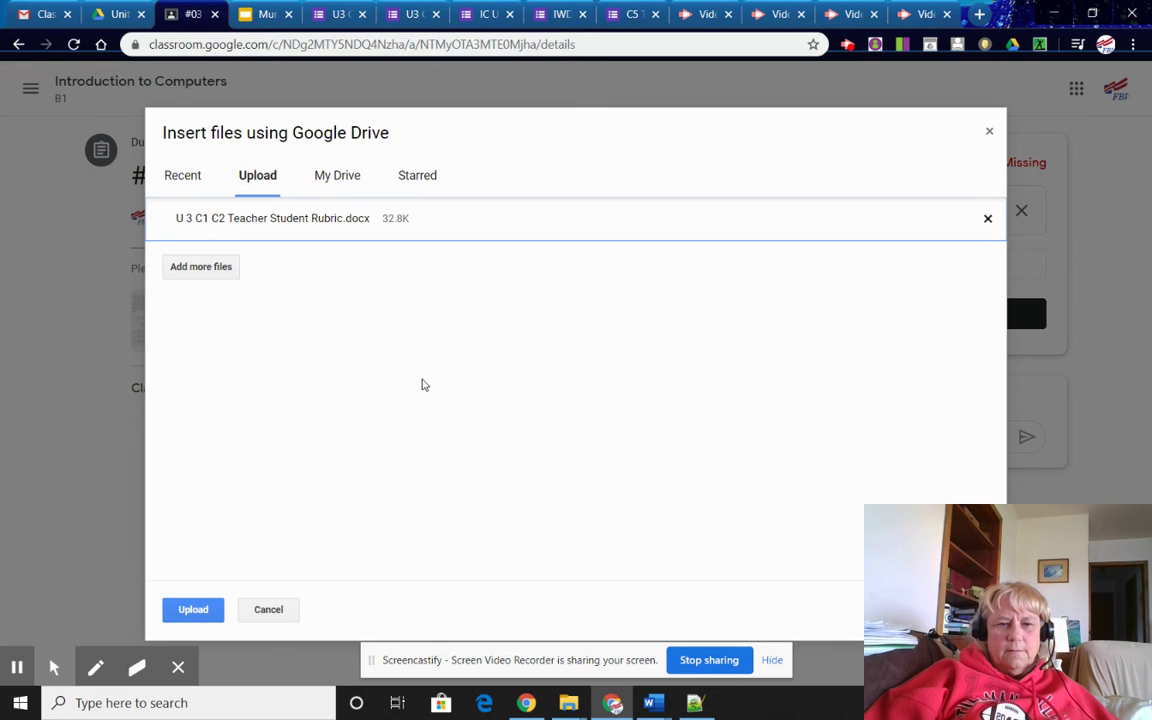
left_click(198, 612)
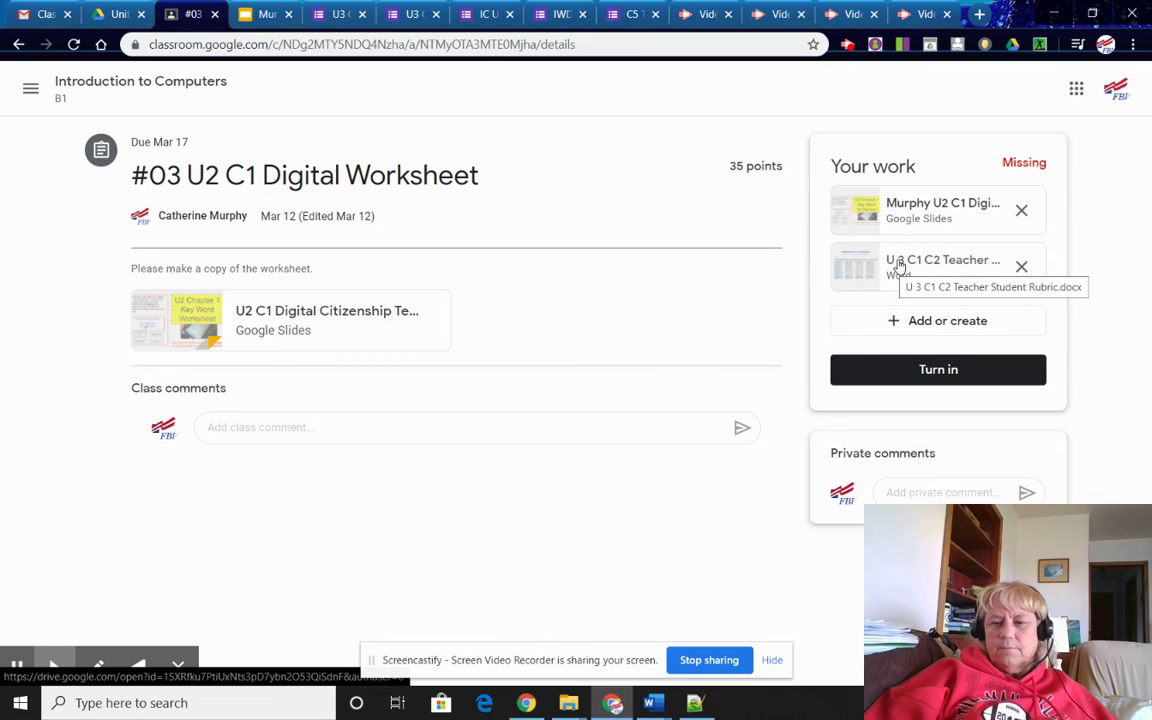
Begin writing a private comment on the assignment
left_click(900, 493)
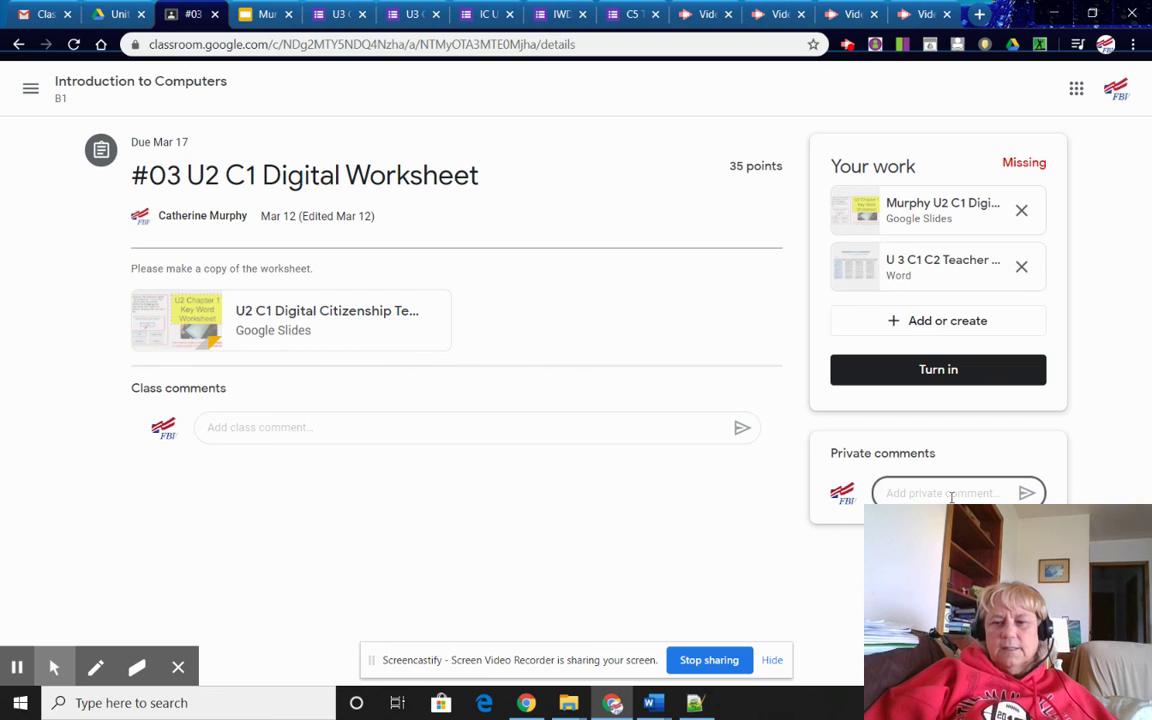
left_click(940, 370)
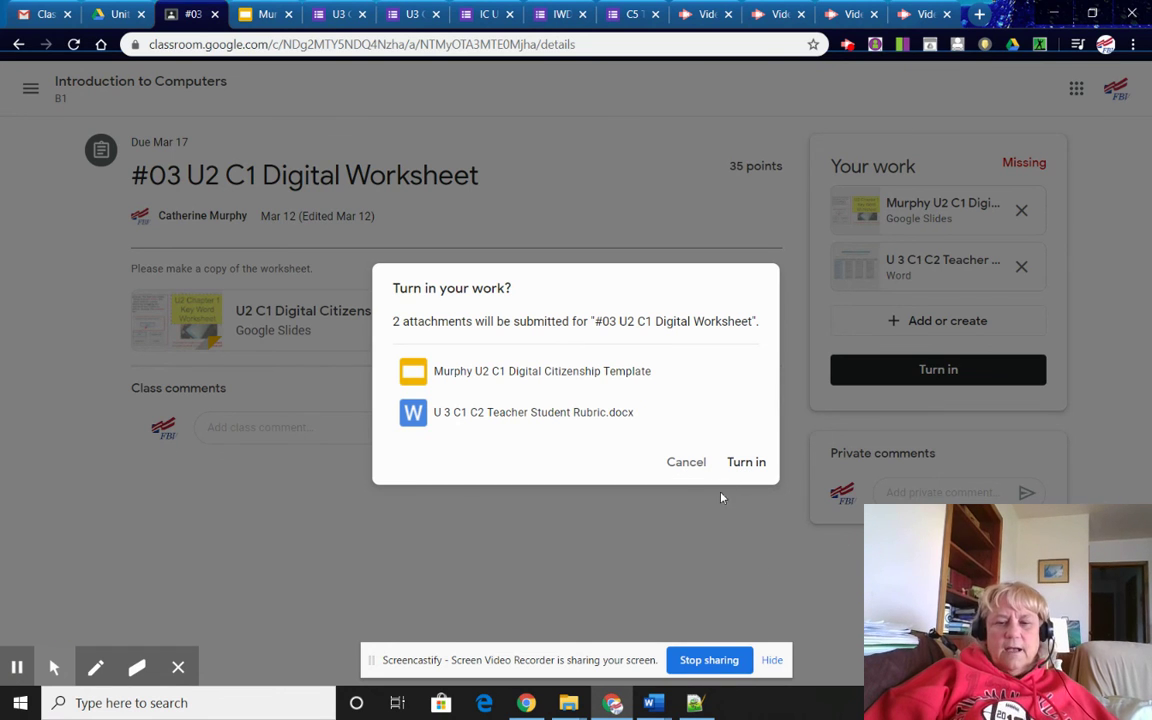
left_click(686, 463)
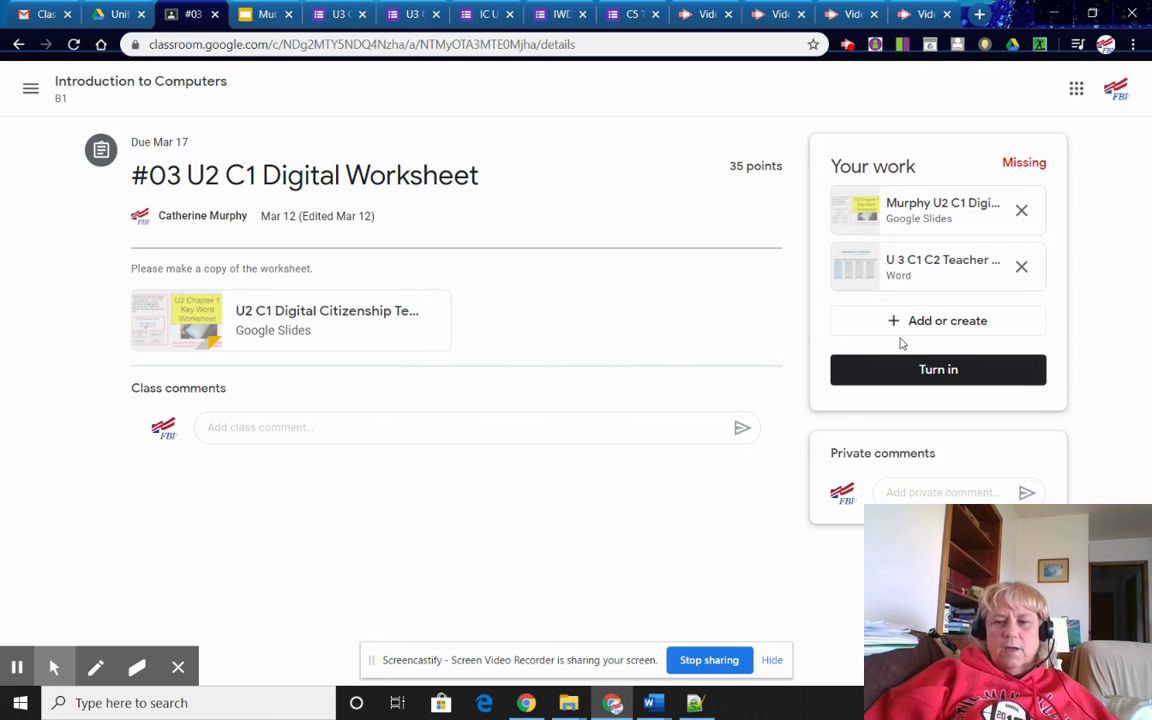